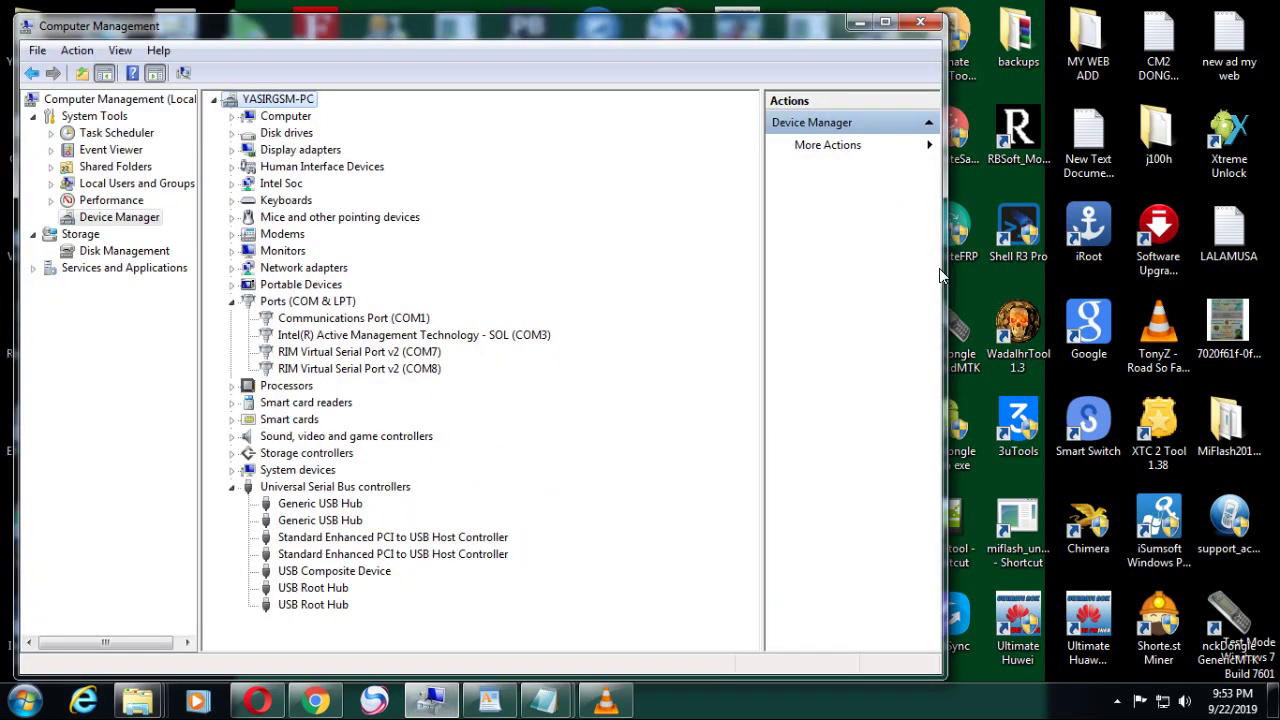
Narrow the Computer Management window and select the Qualcomm HS-USB QDLoader 9008 port in Device Manager
drag(943, 271, 788, 278)
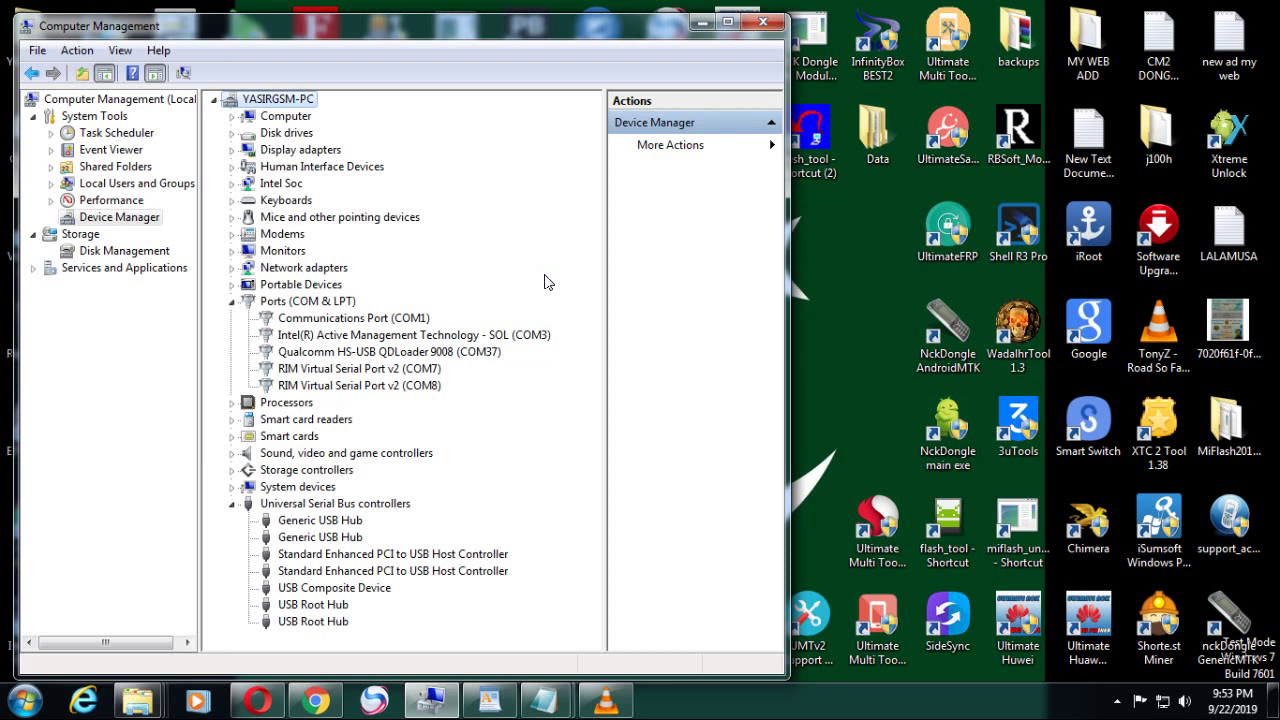
click(482, 352)
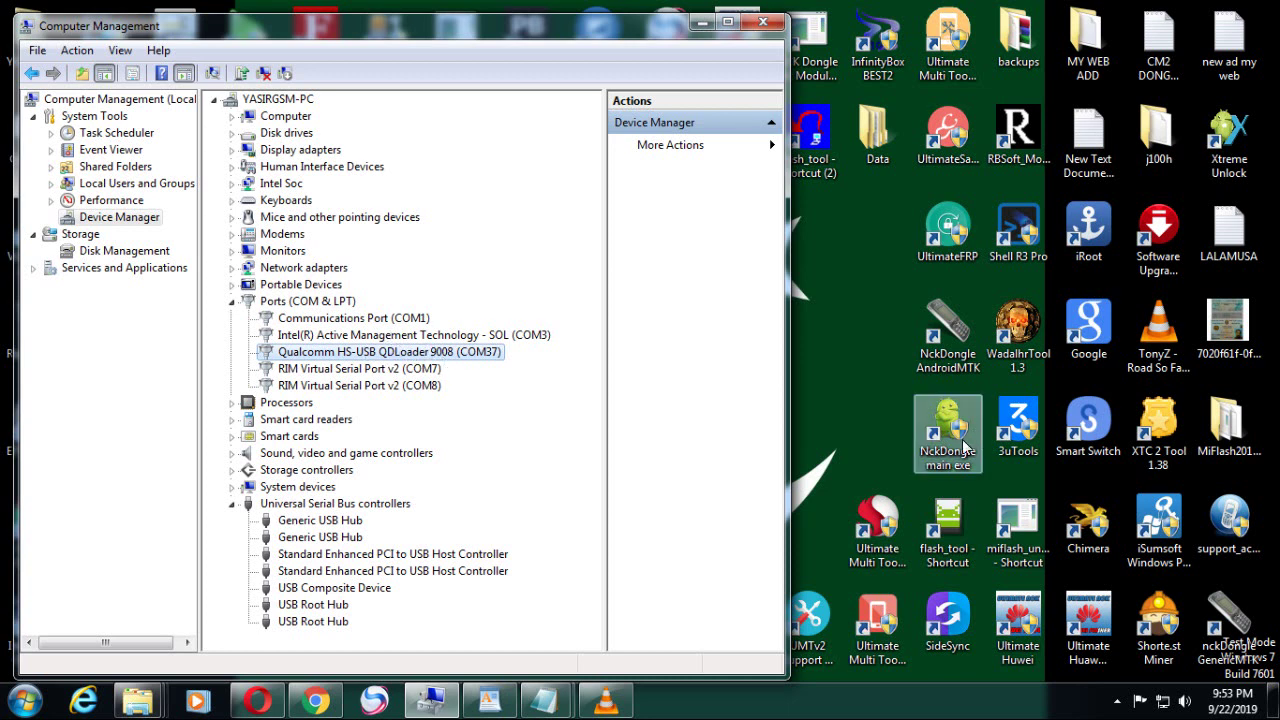
Launch the Ultimate Multi Tool - QcFire desktop shortcut as administrator
right_click(843, 301)
click(881, 359)
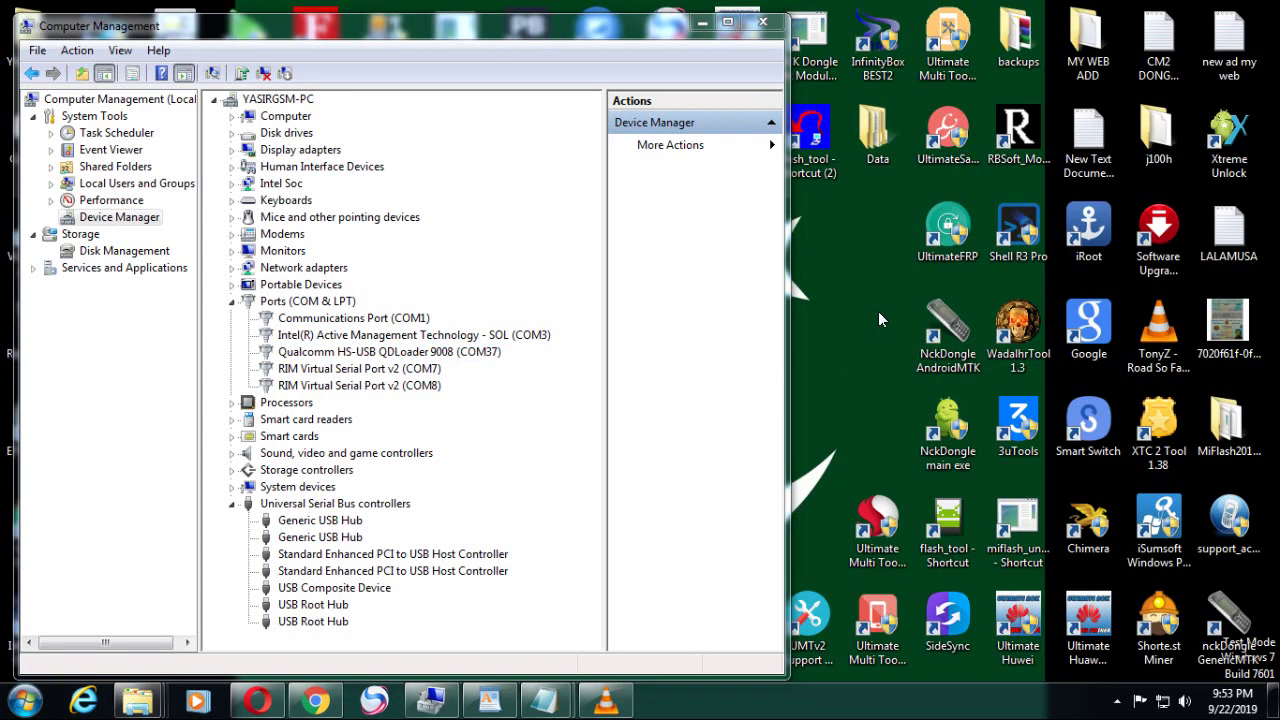
right_click(874, 515)
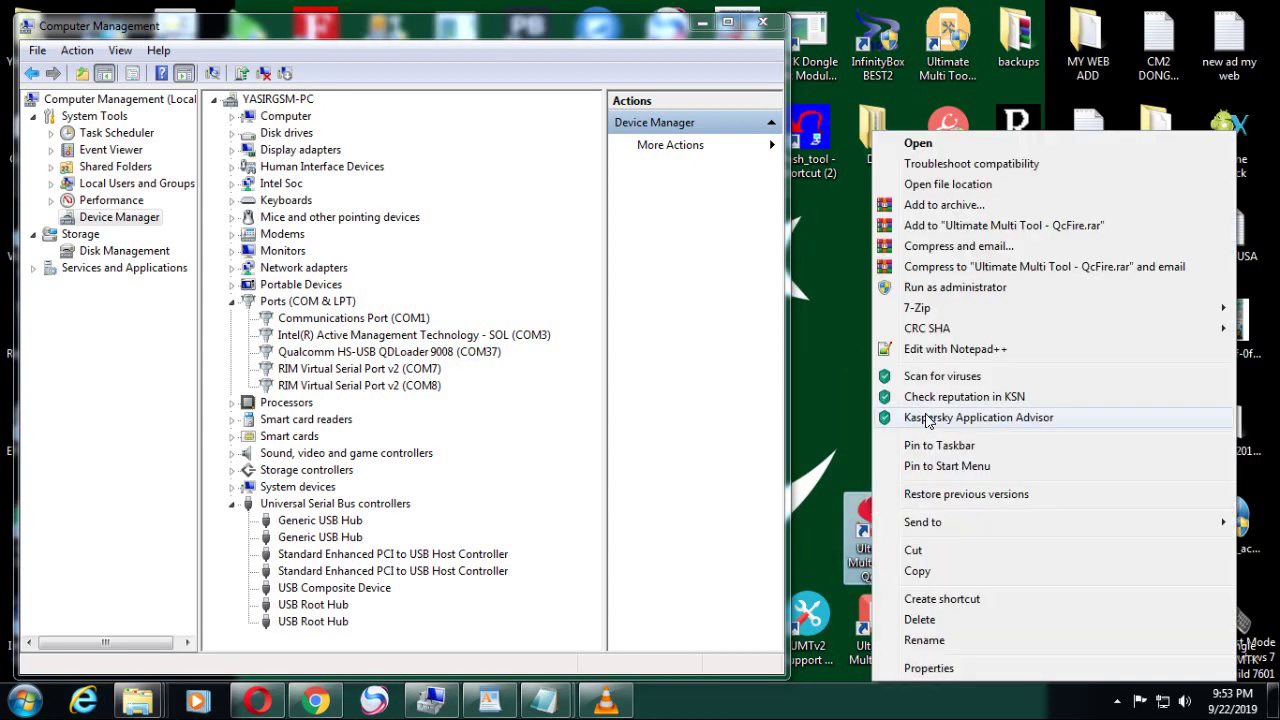
click(932, 289)
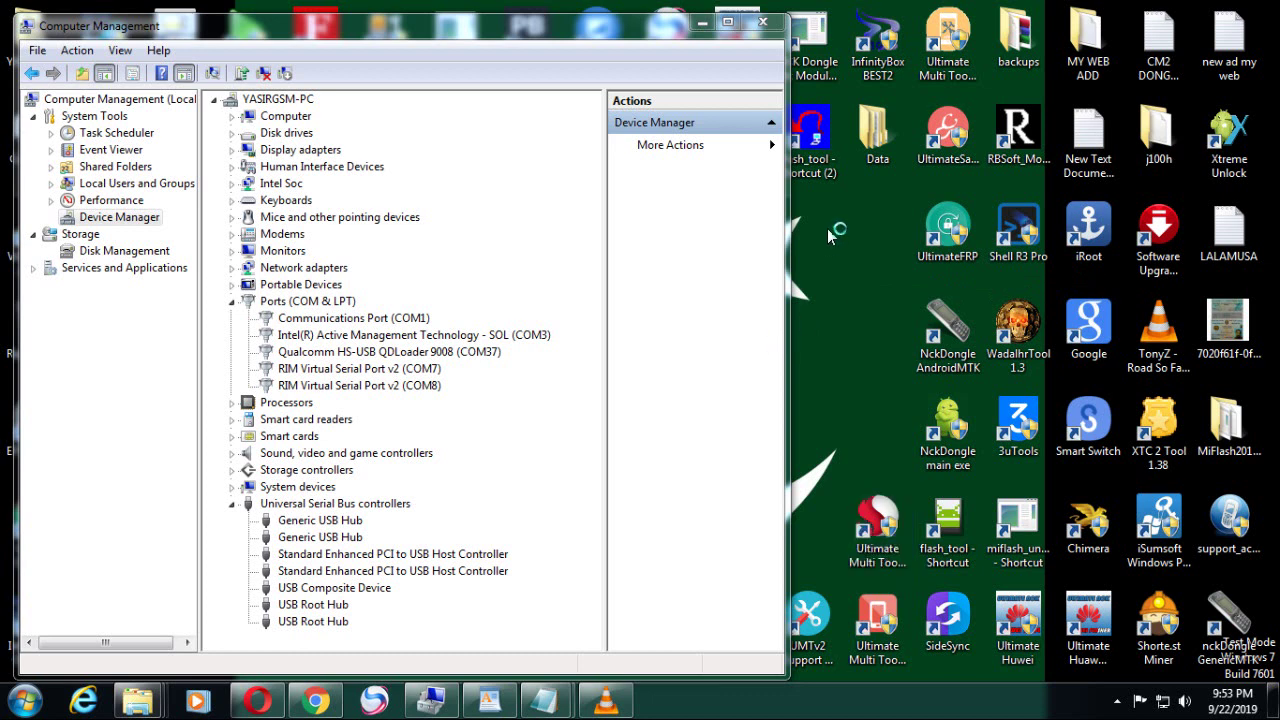
Move the QcFire window clear of Computer Management, then minimize Computer Management after checking the Qualcomm port
drag(789, 266, 708, 266)
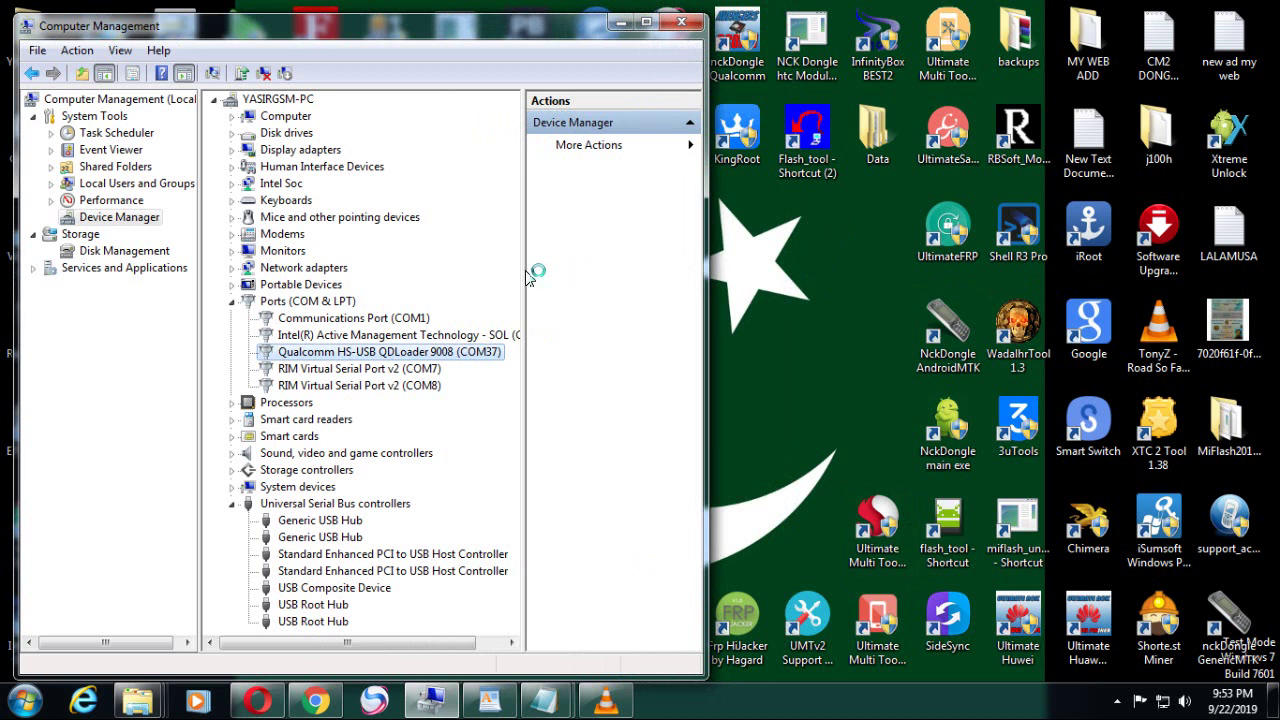
drag(526, 271, 579, 271)
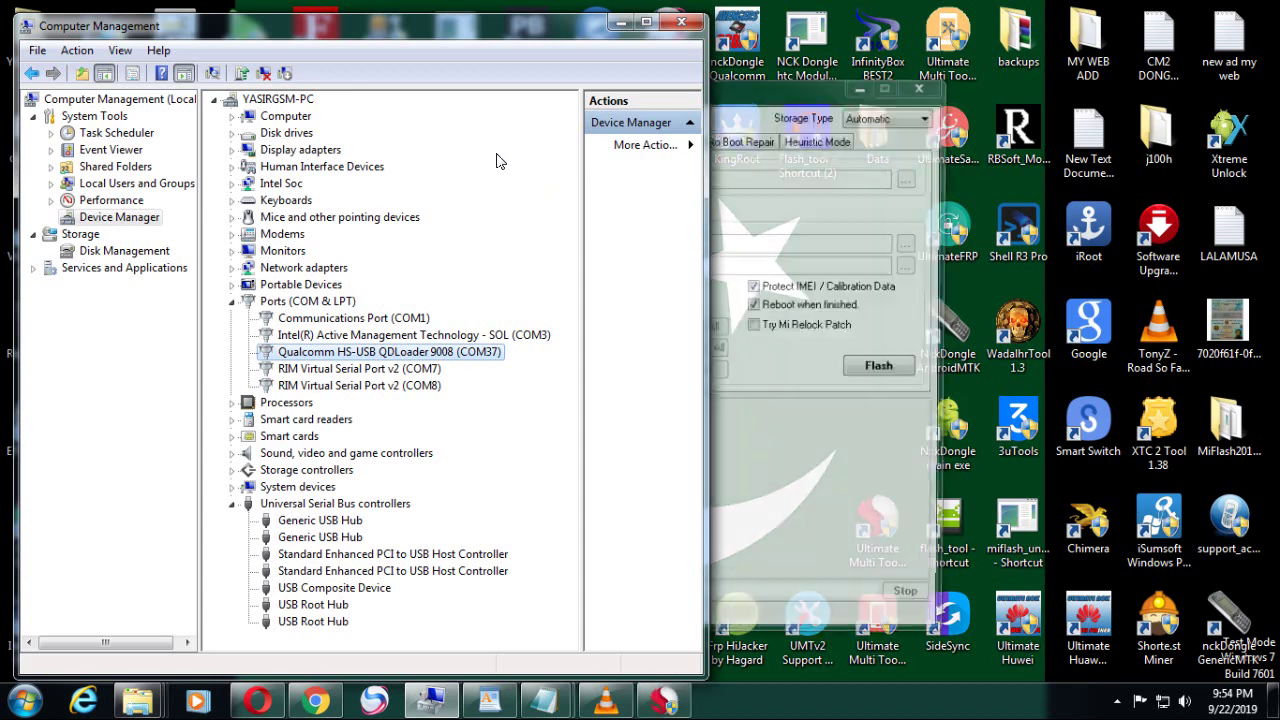
click(730, 100)
drag(430, 91, 695, 88)
click(585, 348)
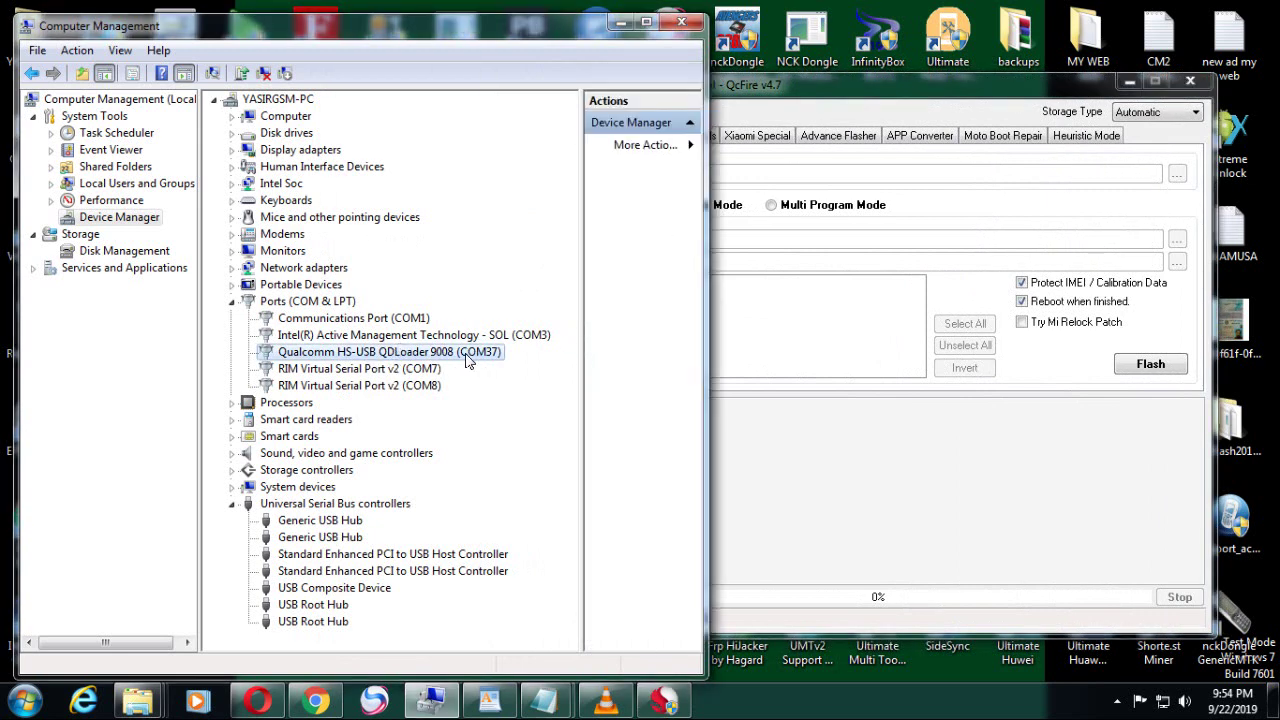
click(619, 27)
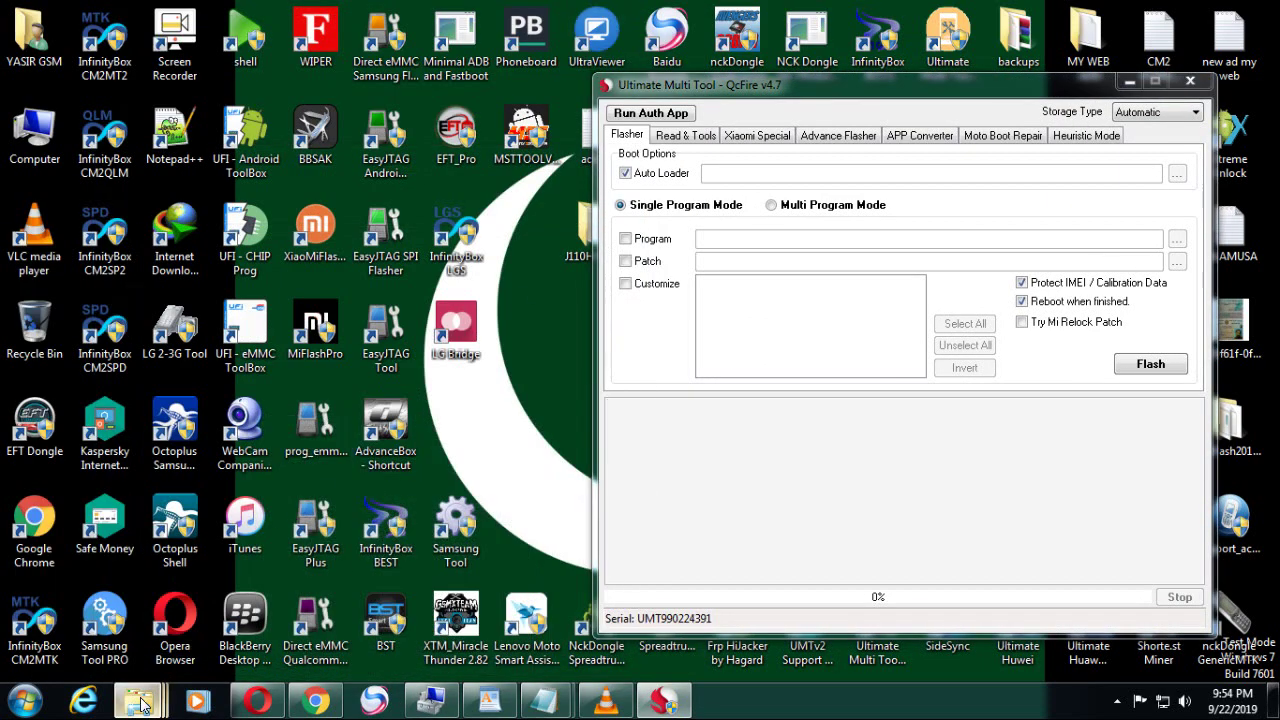
Copy the path of the H90021w Unbrick-Qfil firmware folder and minimize that folder window
mouse_move(141, 705)
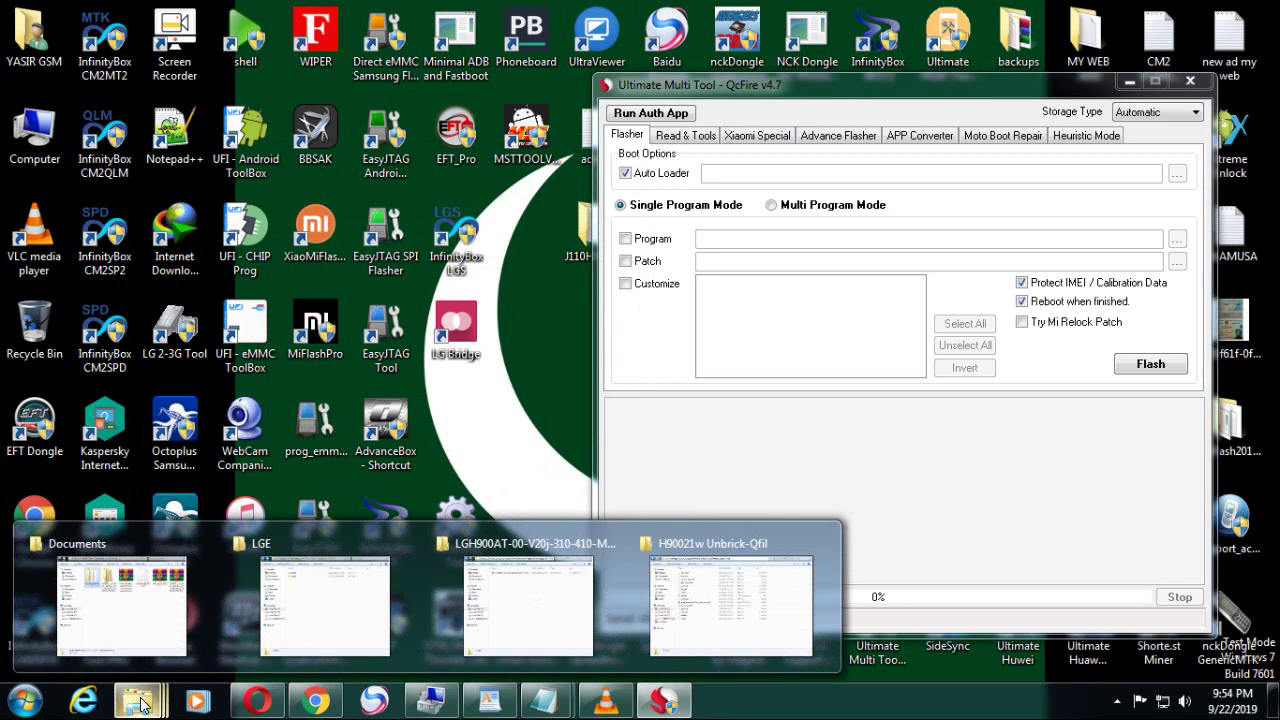
click(678, 568)
click(760, 66)
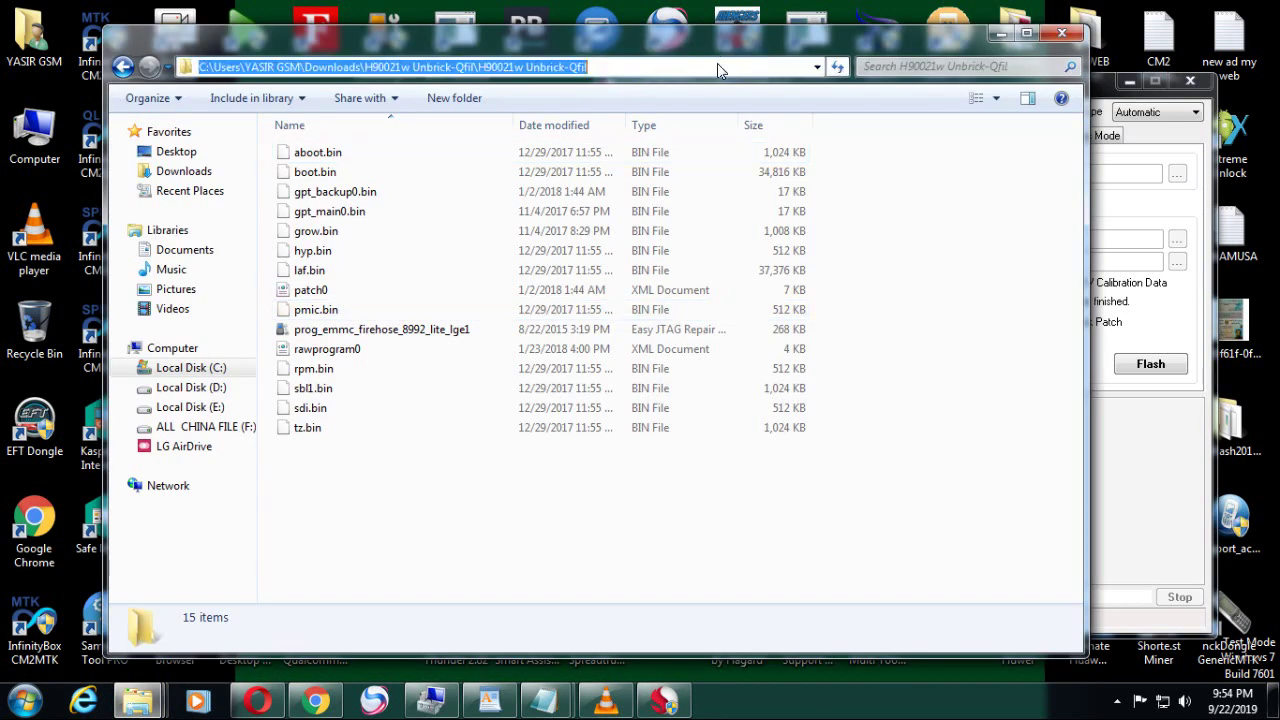
right_click(719, 65)
click(782, 125)
click(999, 36)
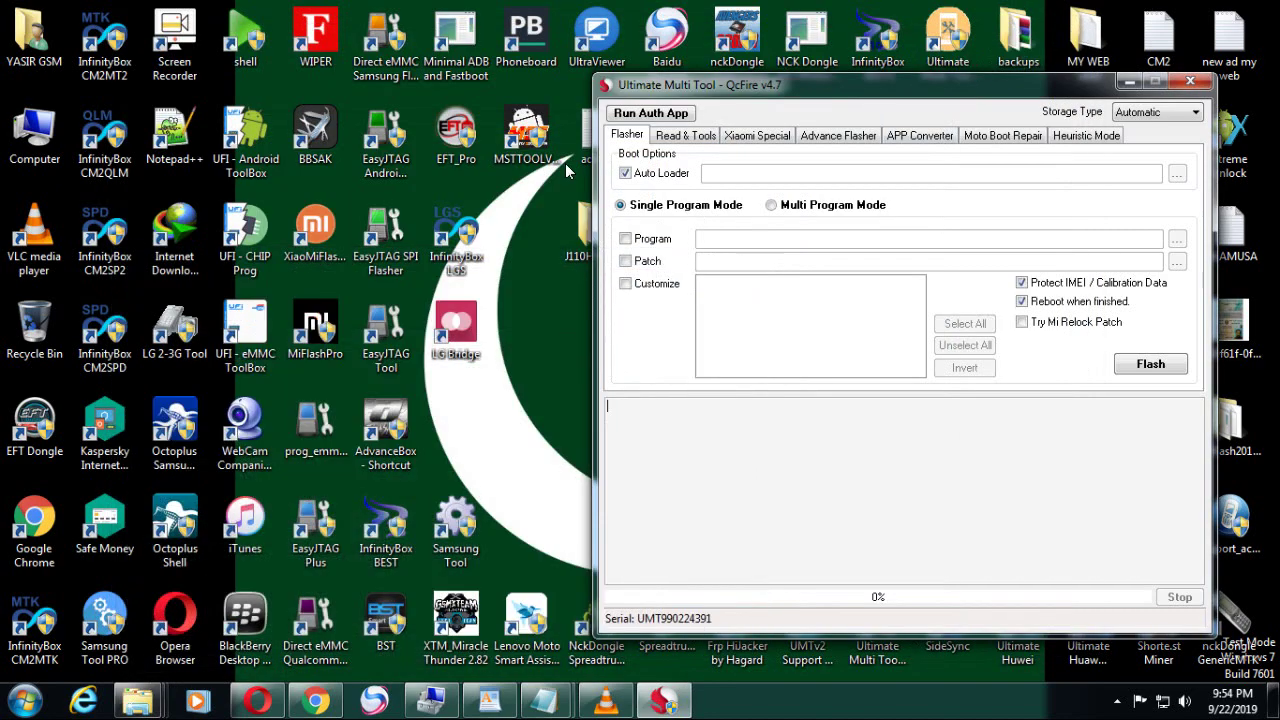
right_click(533, 218)
click(562, 268)
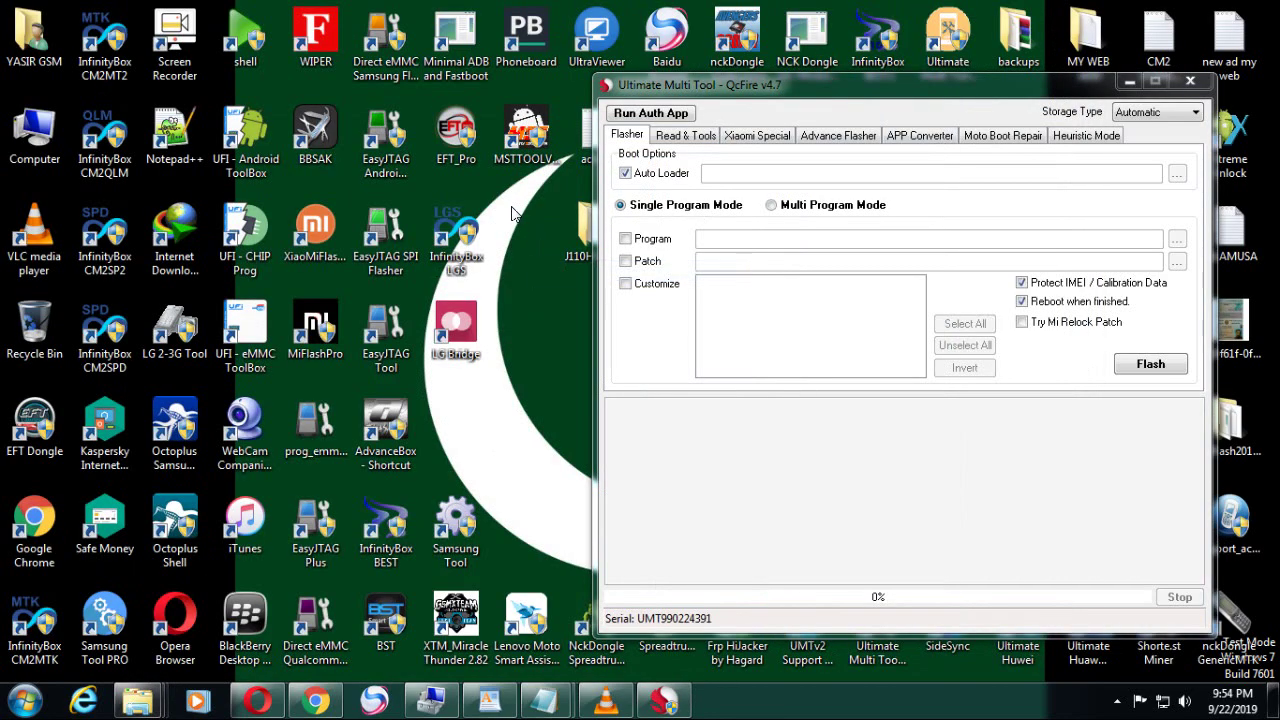
right_click(513, 207)
click(557, 261)
Enable the Program file option in QcFire, load rawprogram0.xml from the H90021w Unbrick-Qfil folder, and dismiss the media player notification
click(625, 240)
click(1180, 241)
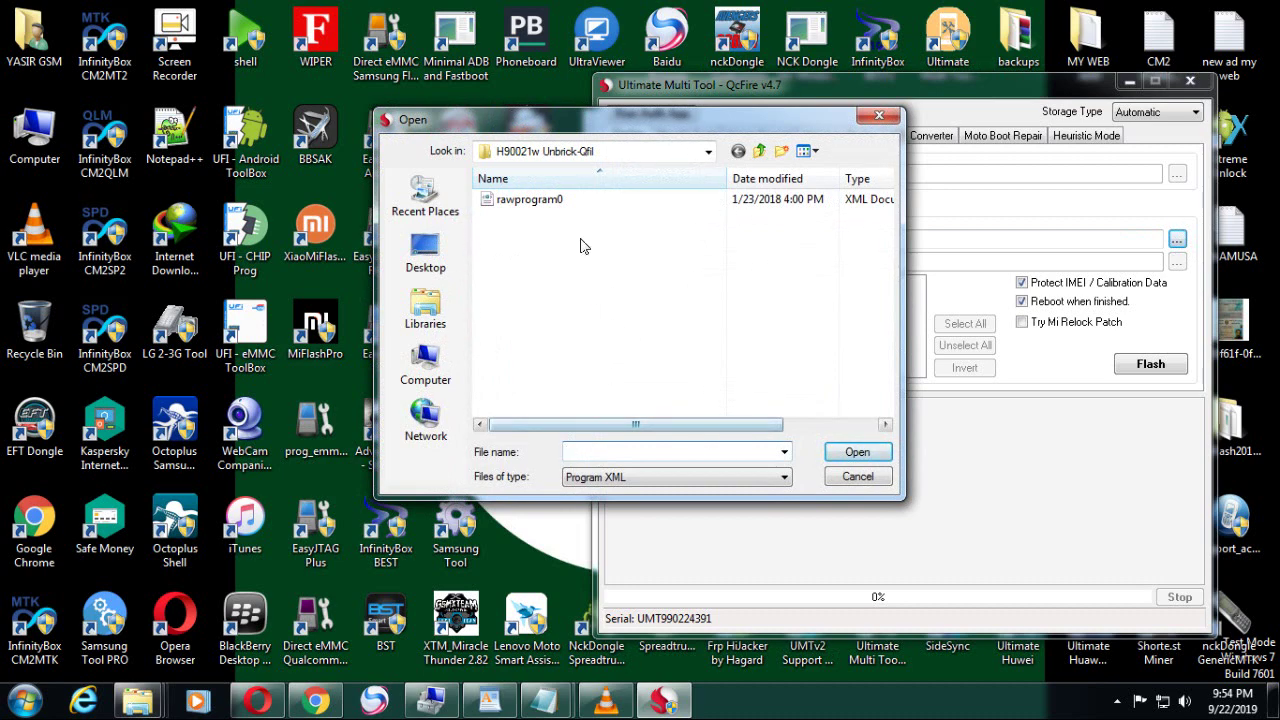
double_click(547, 200)
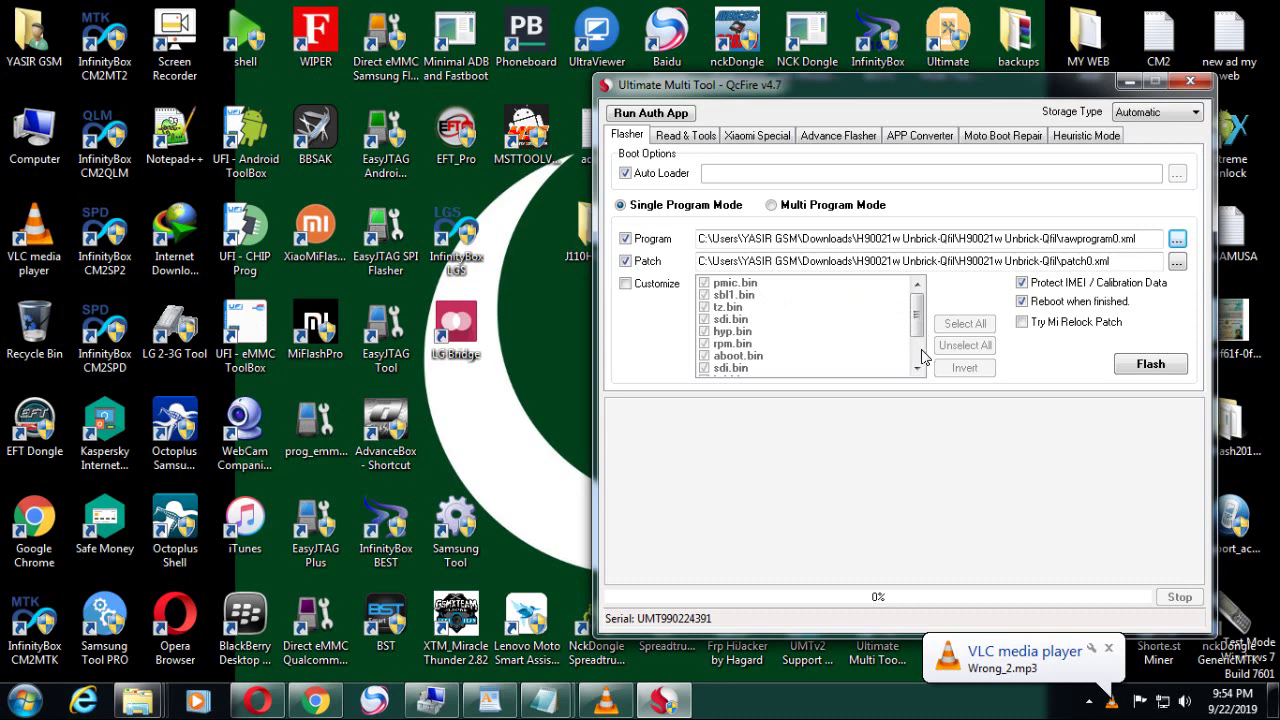
click(1108, 648)
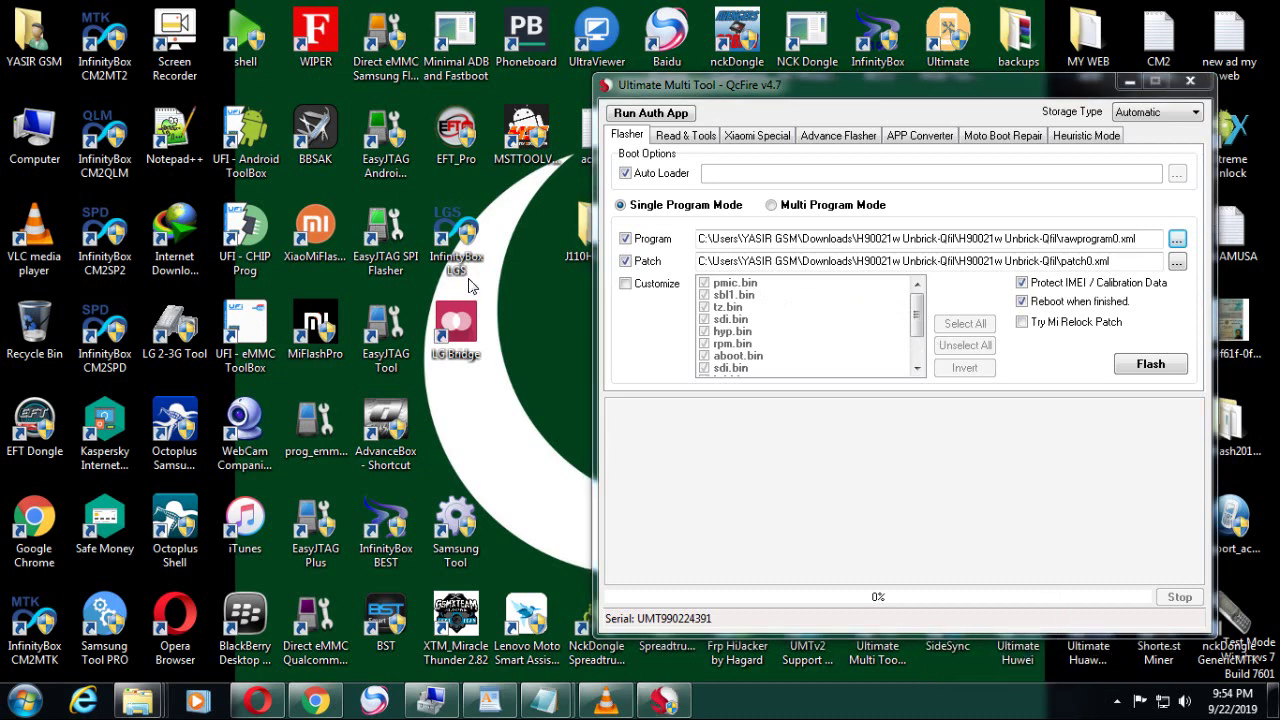
right_click(531, 260)
click(560, 302)
right_click(515, 258)
click(571, 297)
Start flashing the device with the loaded files and arrange Computer Management beside the QcFire window
click(1142, 368)
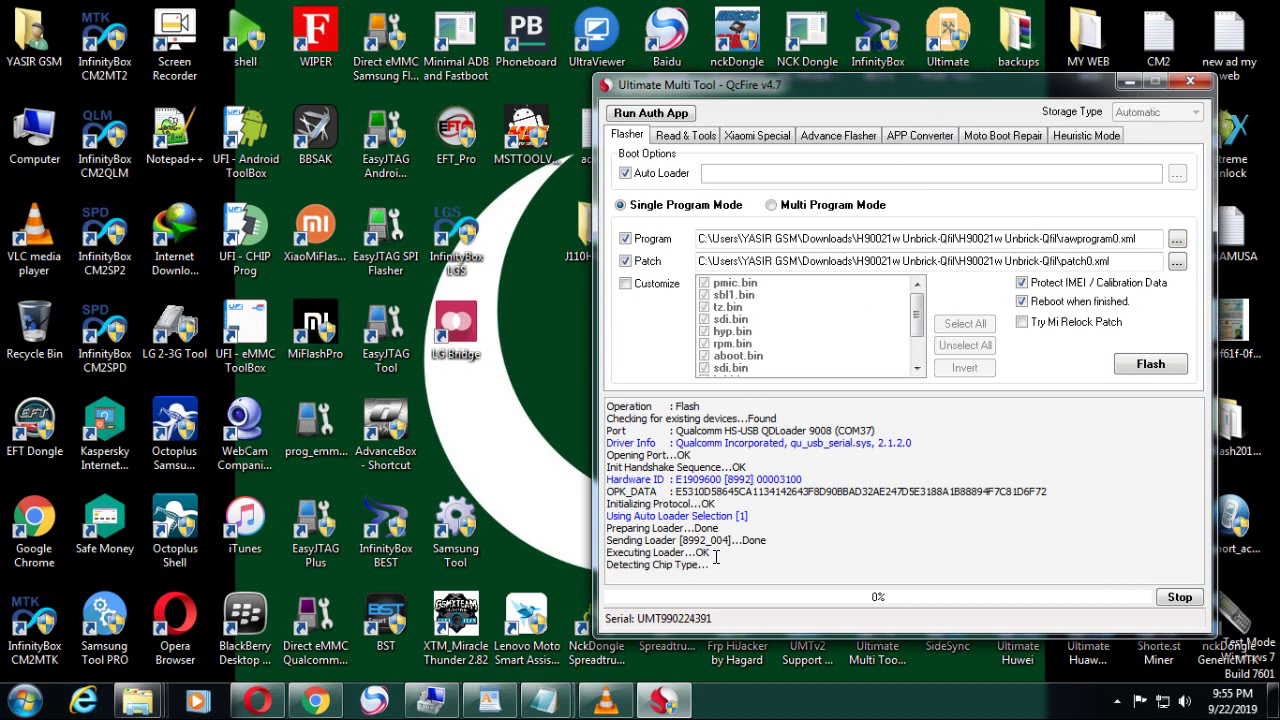
click(431, 700)
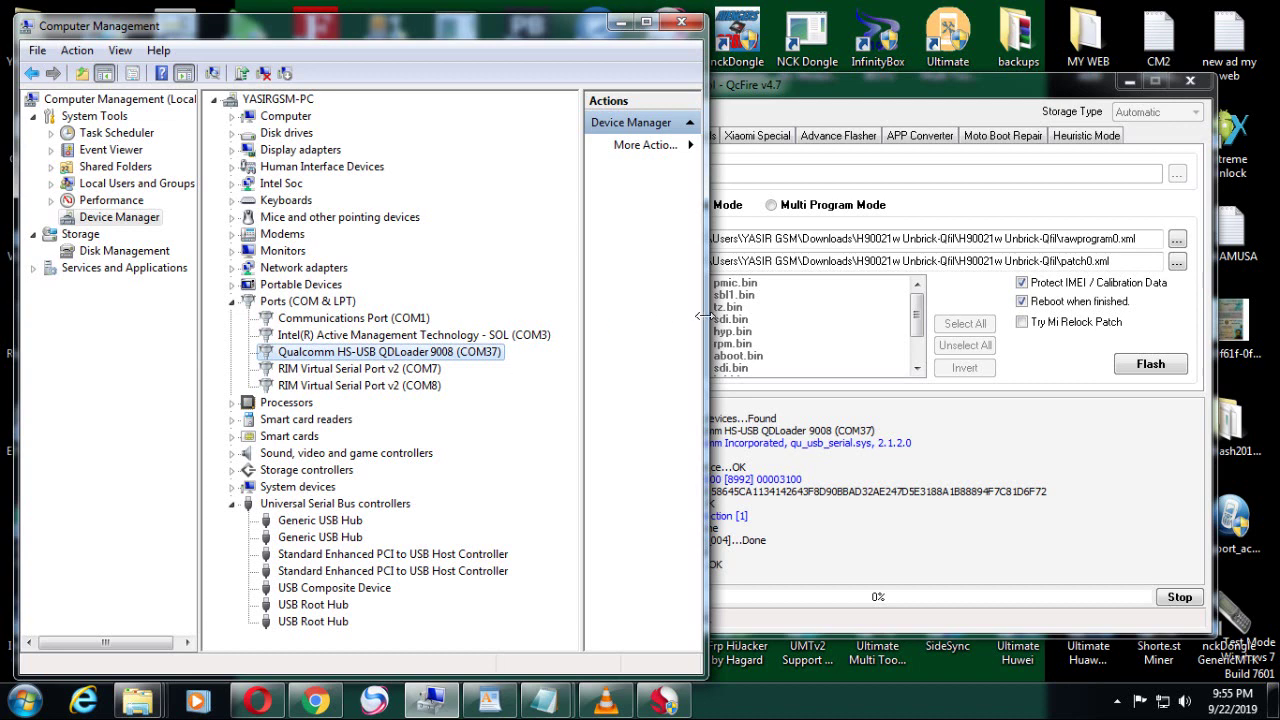
drag(704, 317, 572, 317)
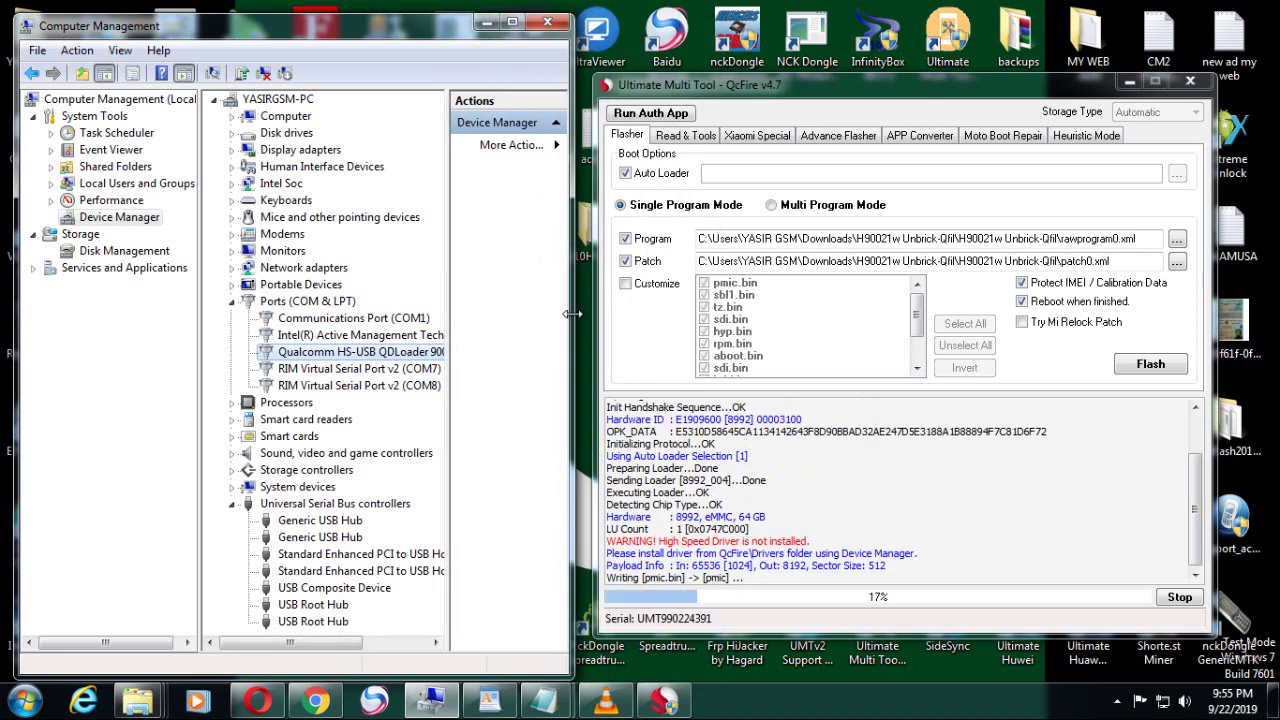
drag(419, 36, 322, 39)
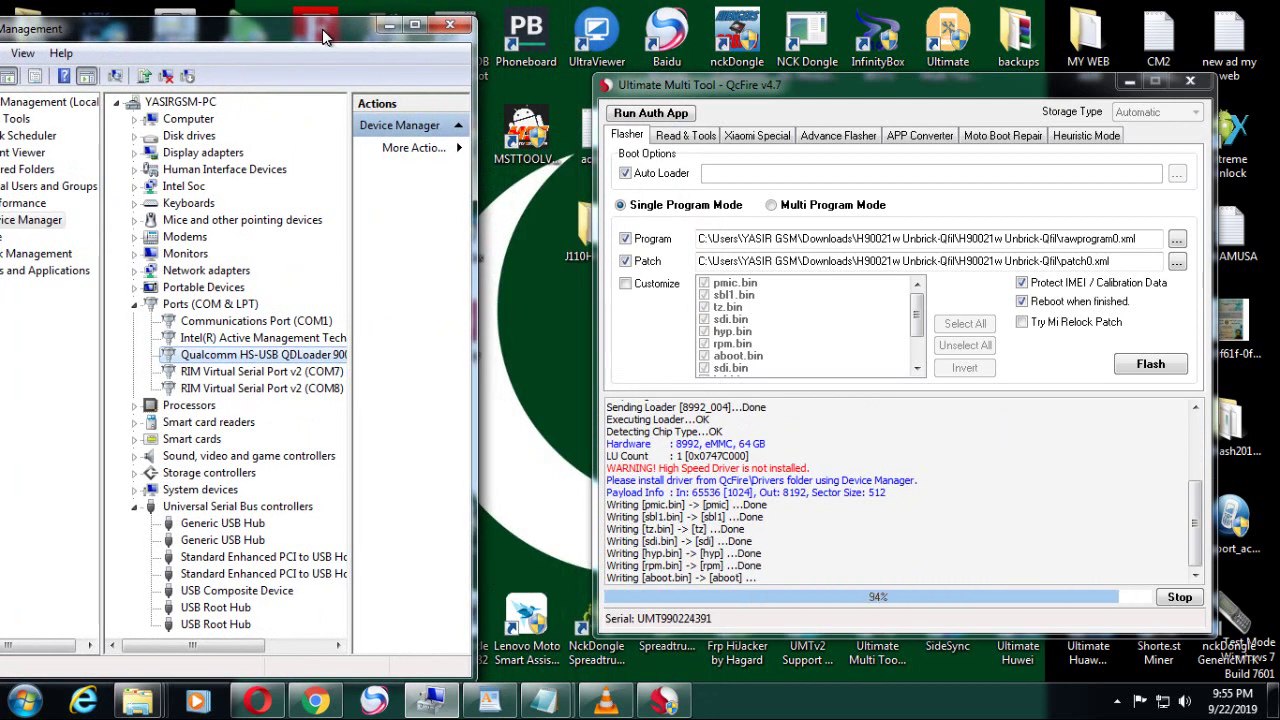
drag(350, 292, 377, 292)
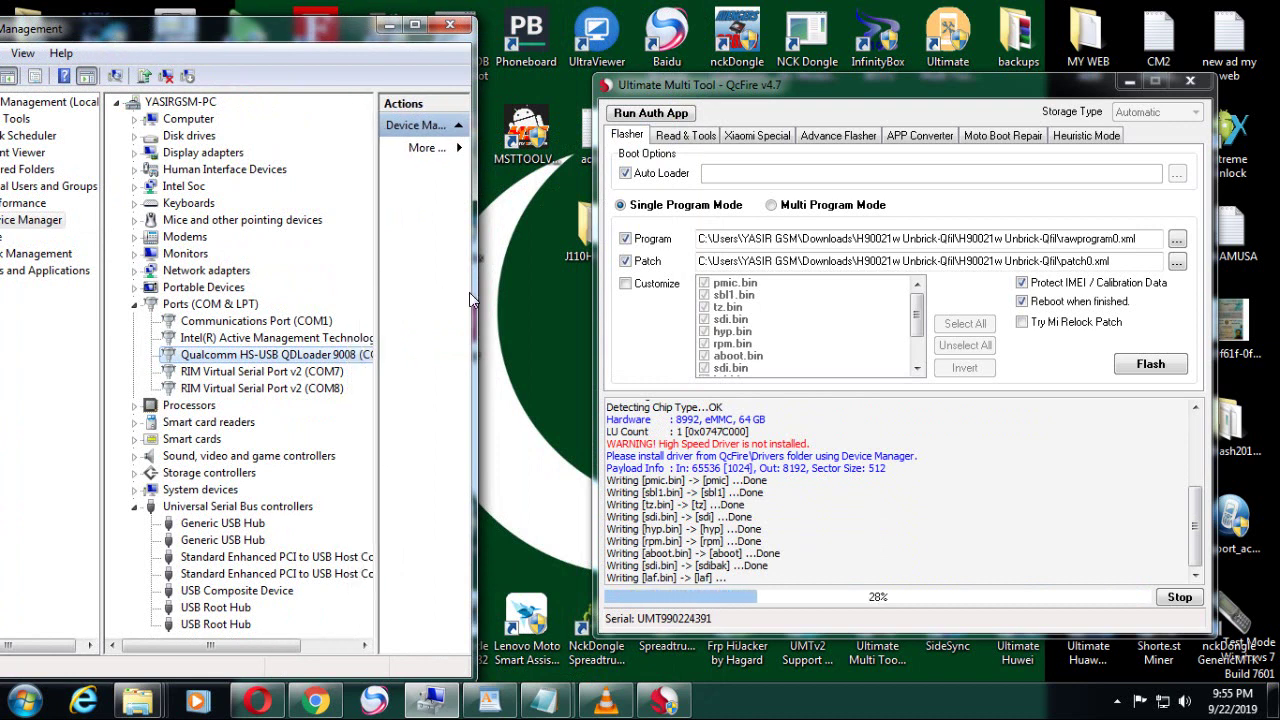
drag(474, 292, 563, 294)
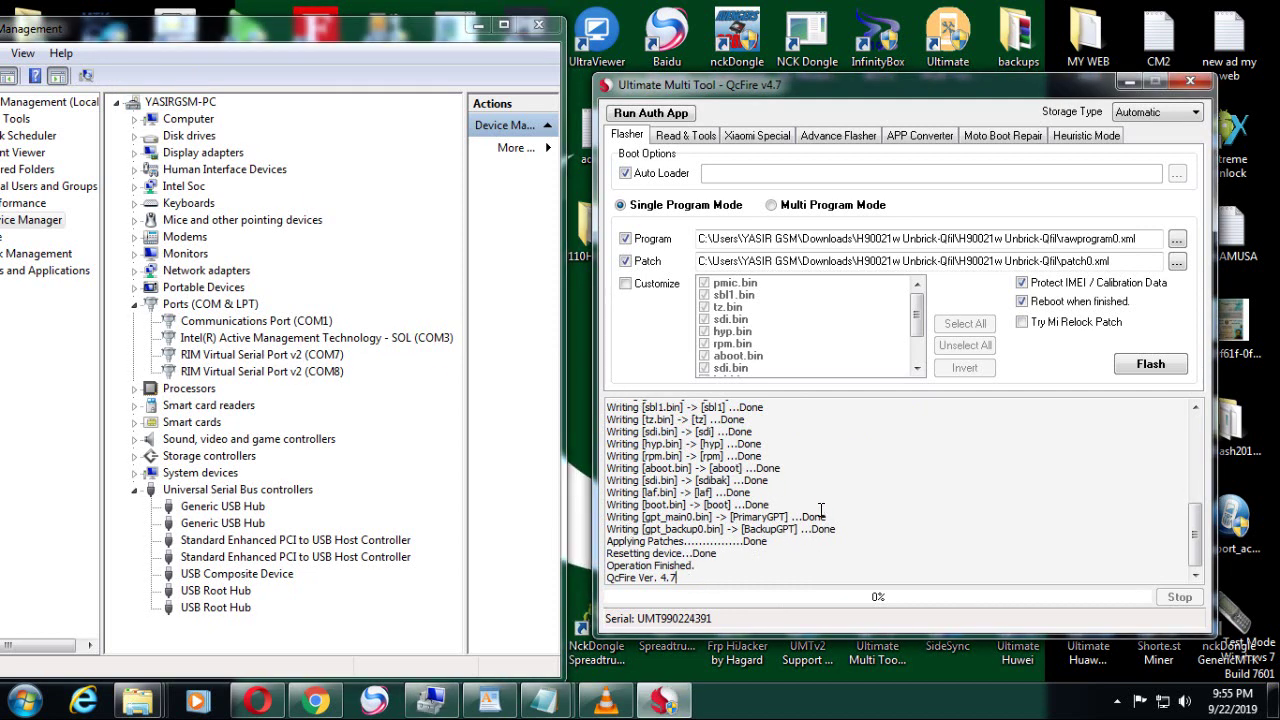
Examine the final lines of the QcFire flash log
drag(820, 511, 835, 578)
click(842, 564)
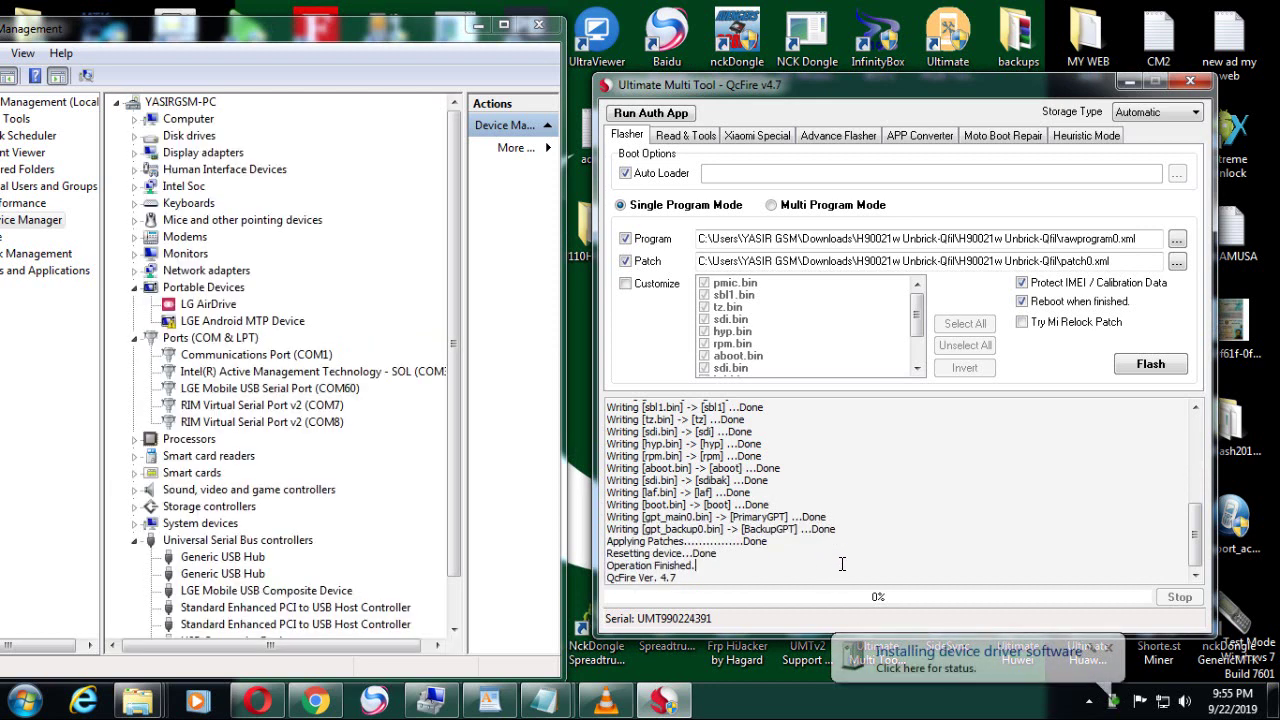
Open the driver installation status, move its window aside, and check the LGE Mobile USB Serial Port in Device Manager
click(900, 658)
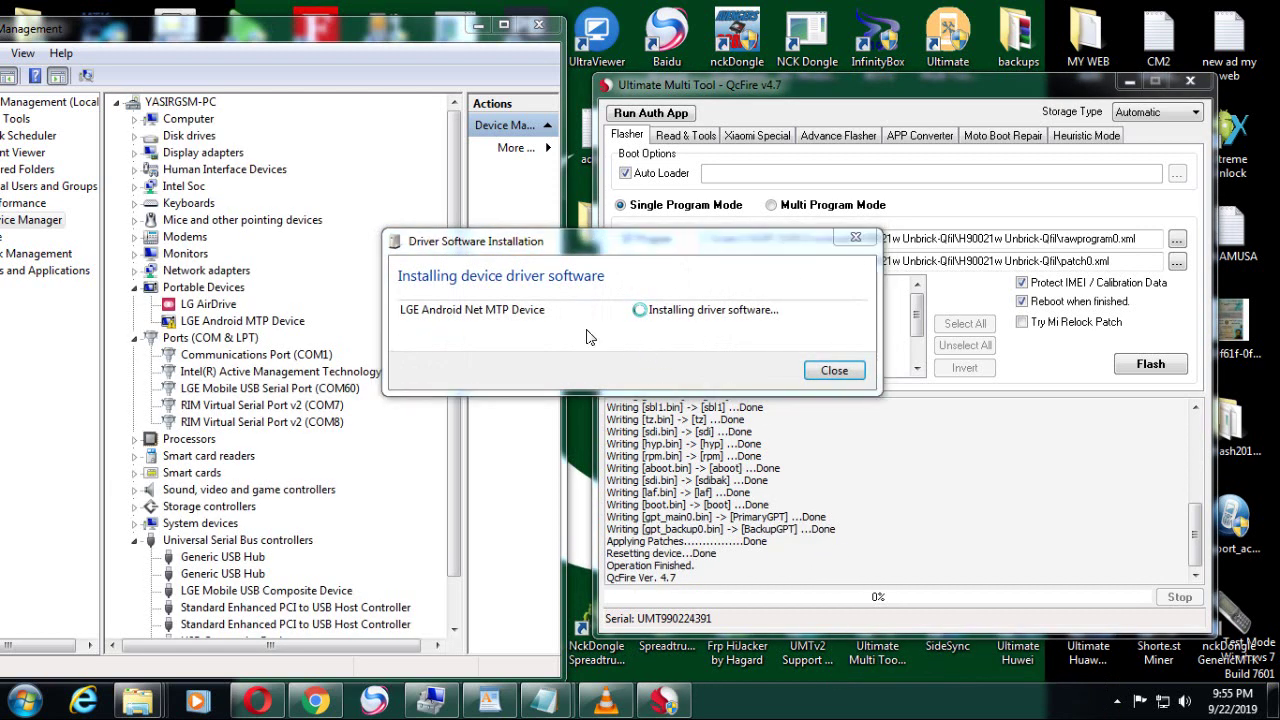
drag(523, 242, 709, 320)
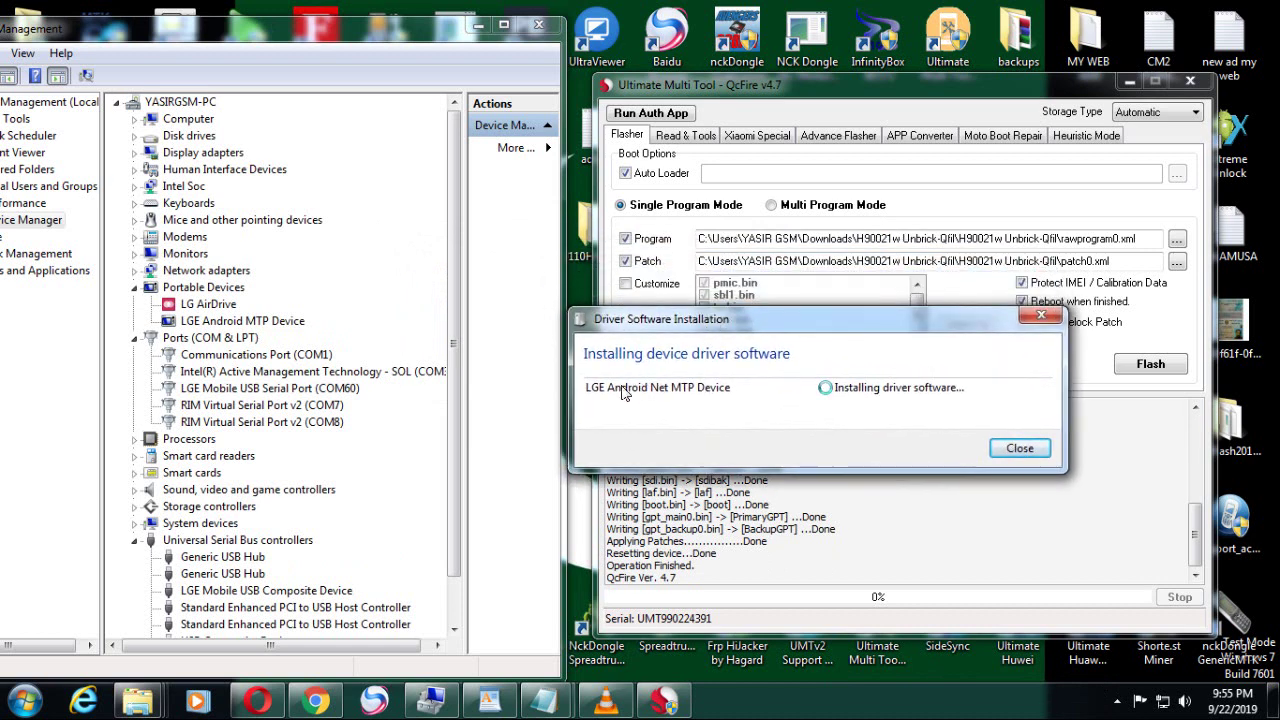
click(270, 390)
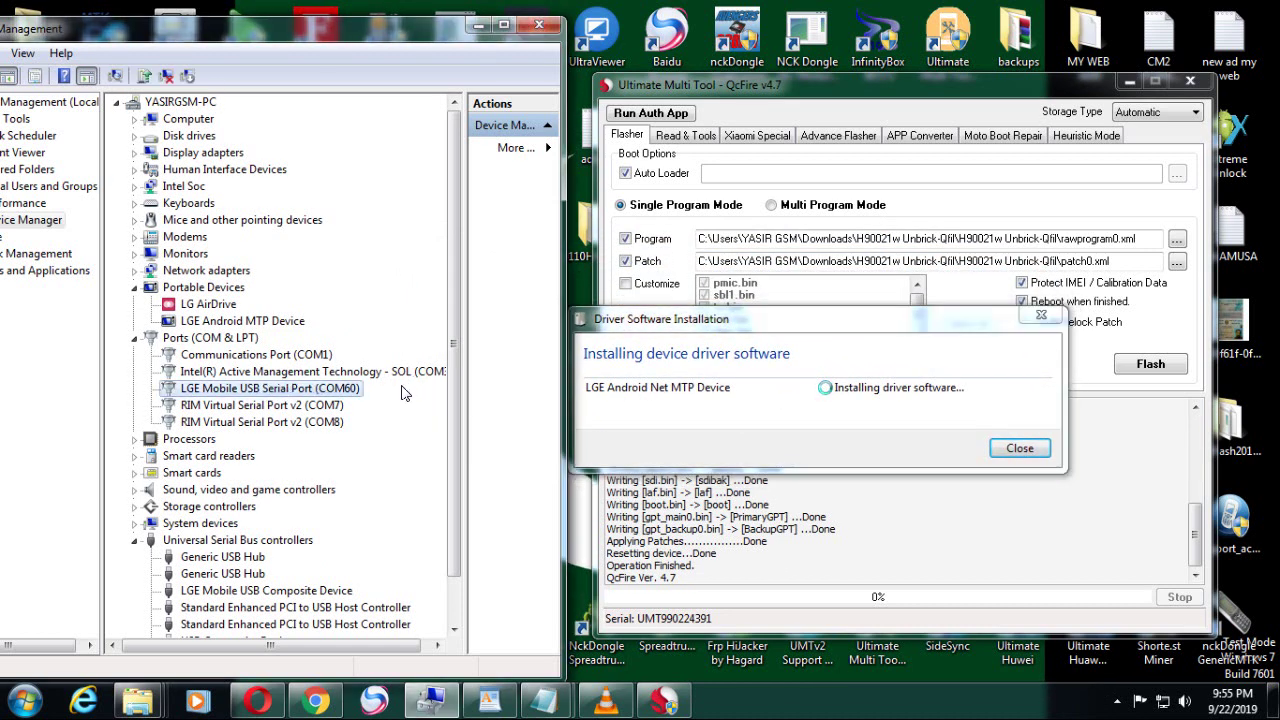
drag(688, 327, 692, 321)
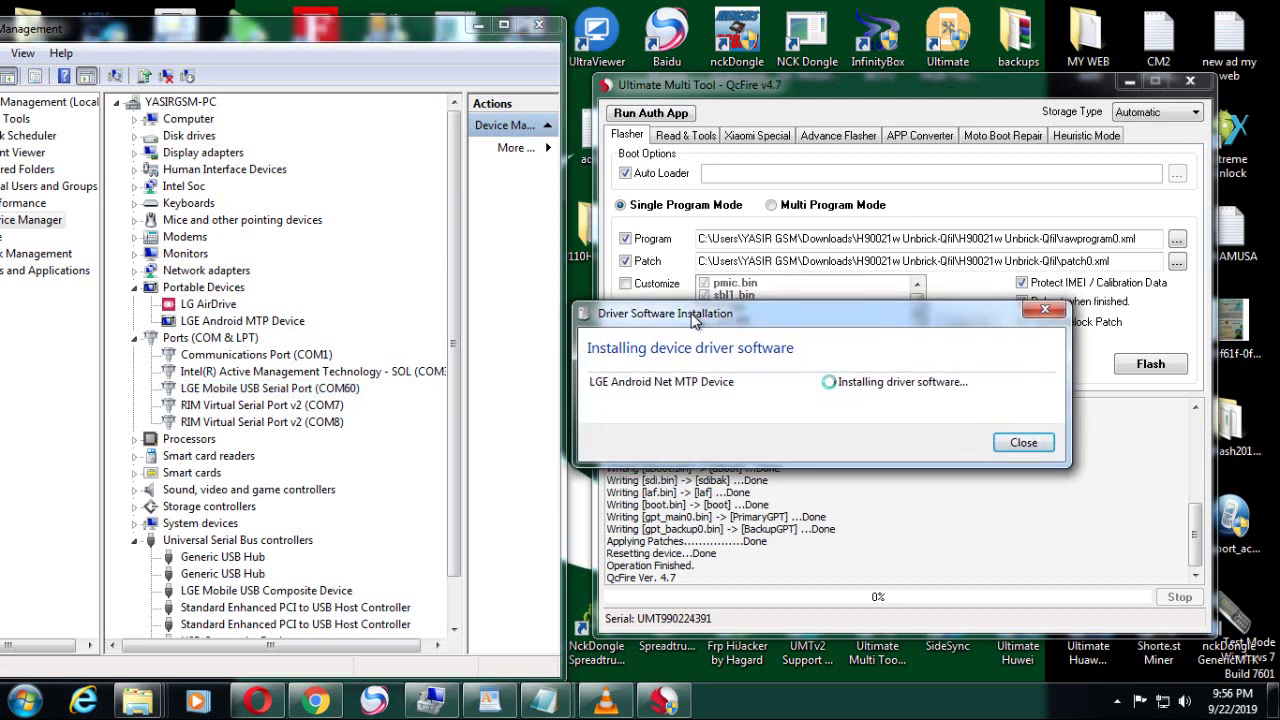
click(296, 392)
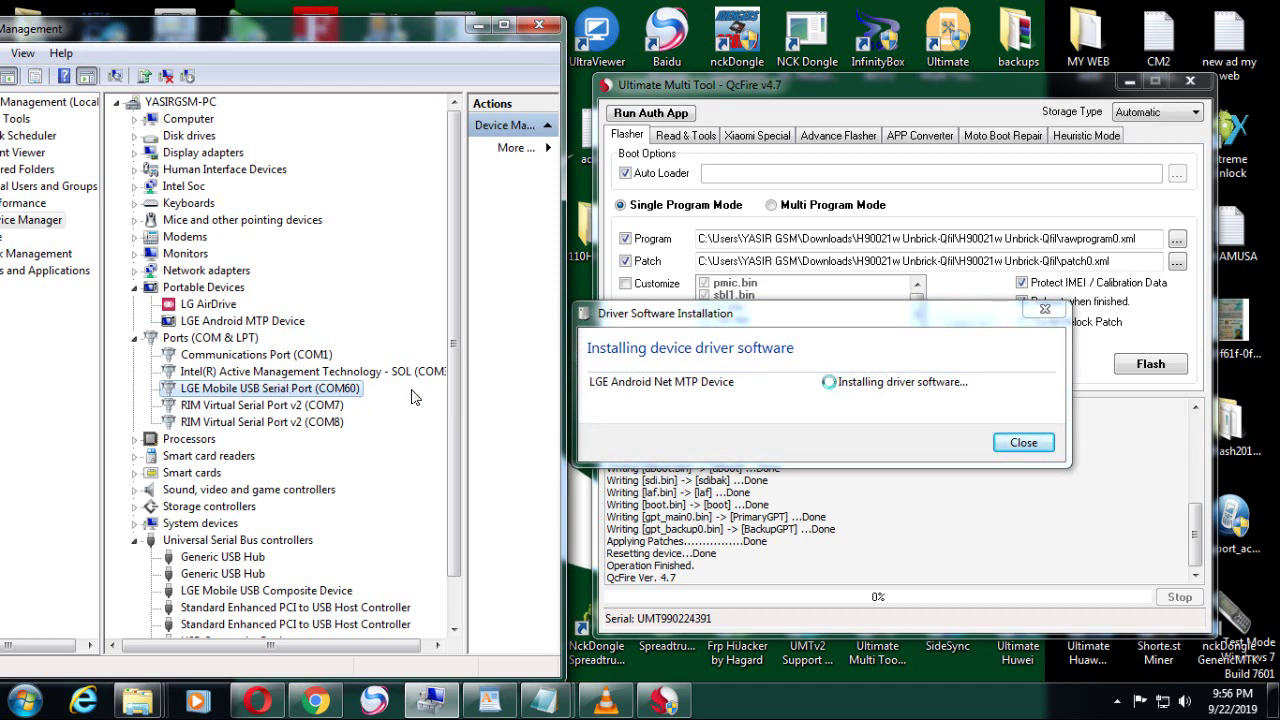
click(636, 385)
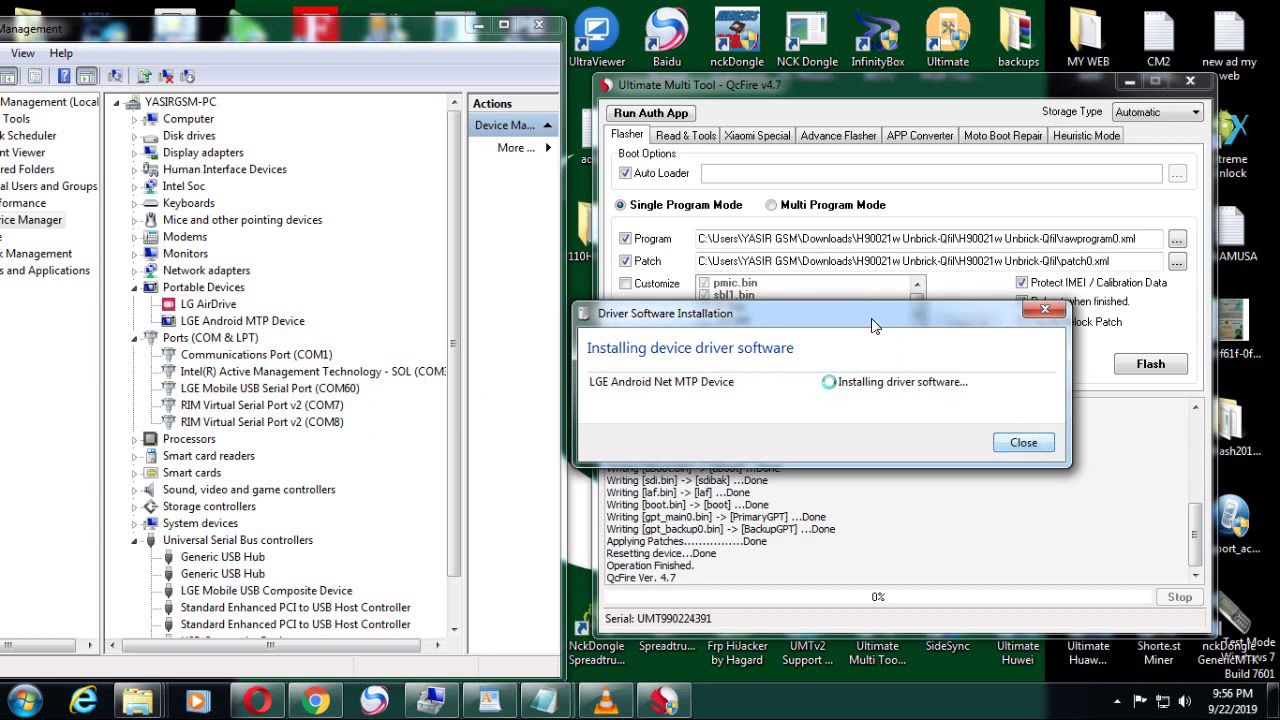
drag(872, 322, 922, 226)
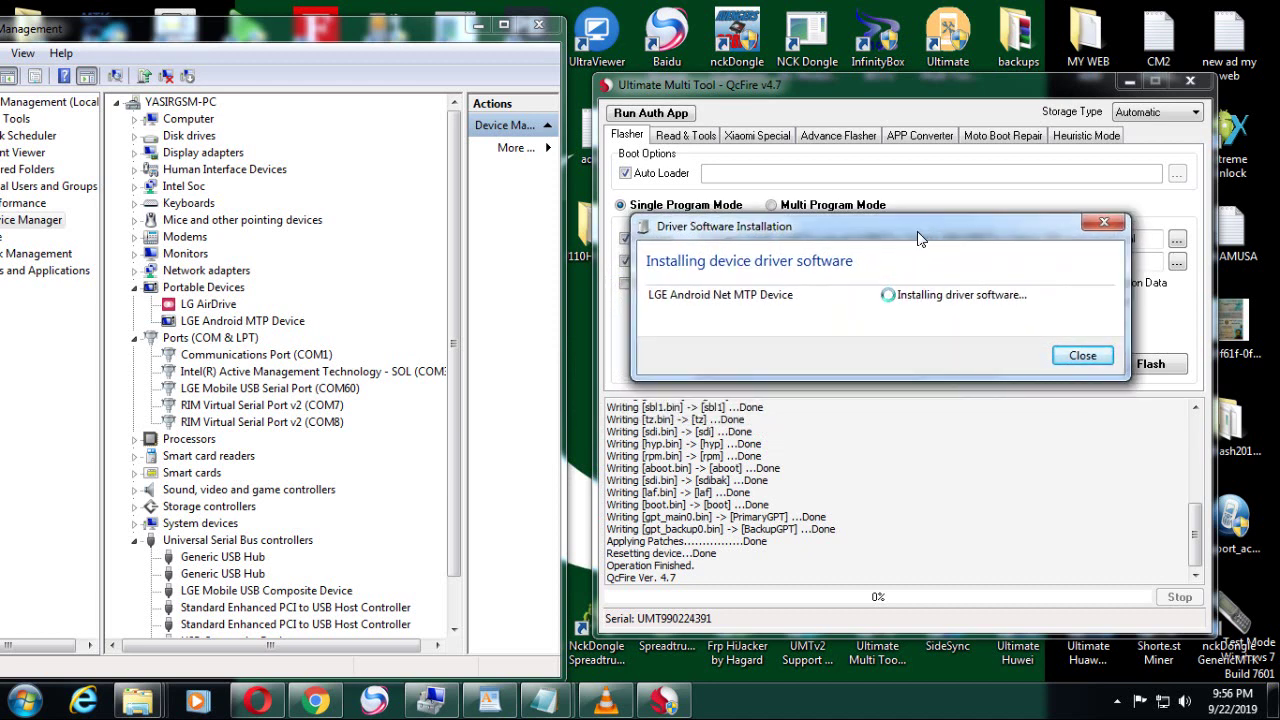
click(265, 392)
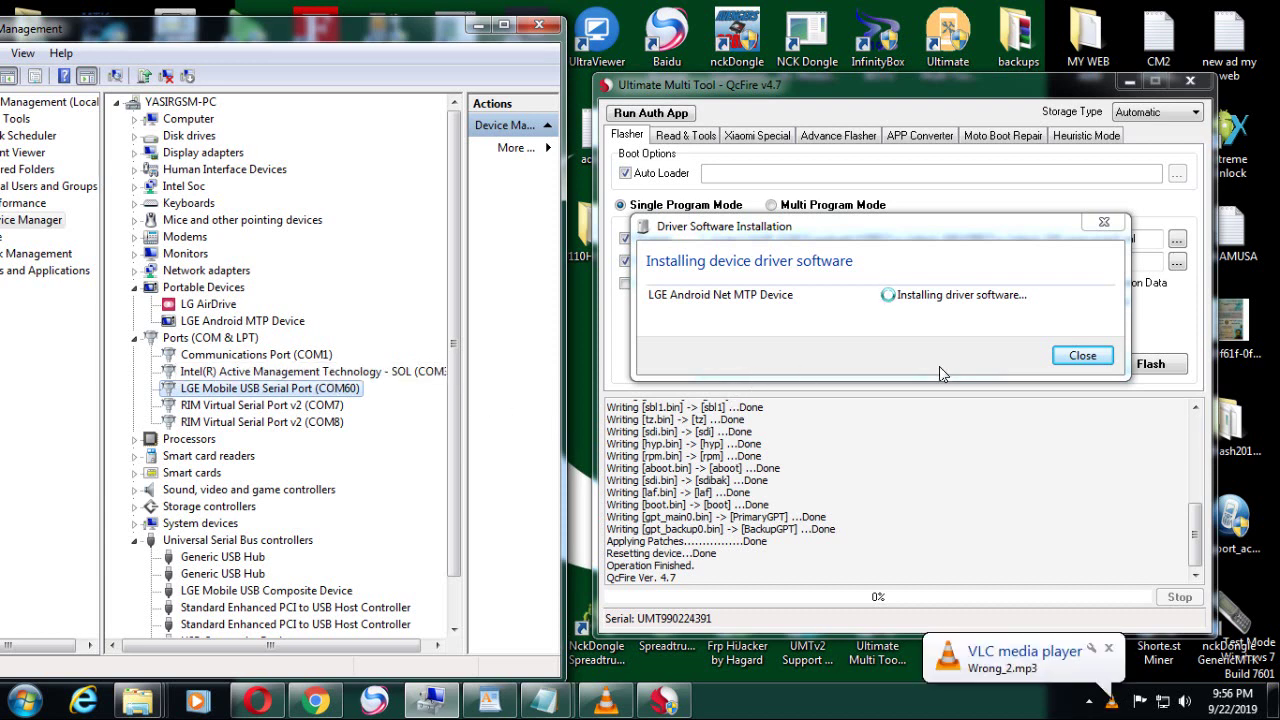
click(1112, 701)
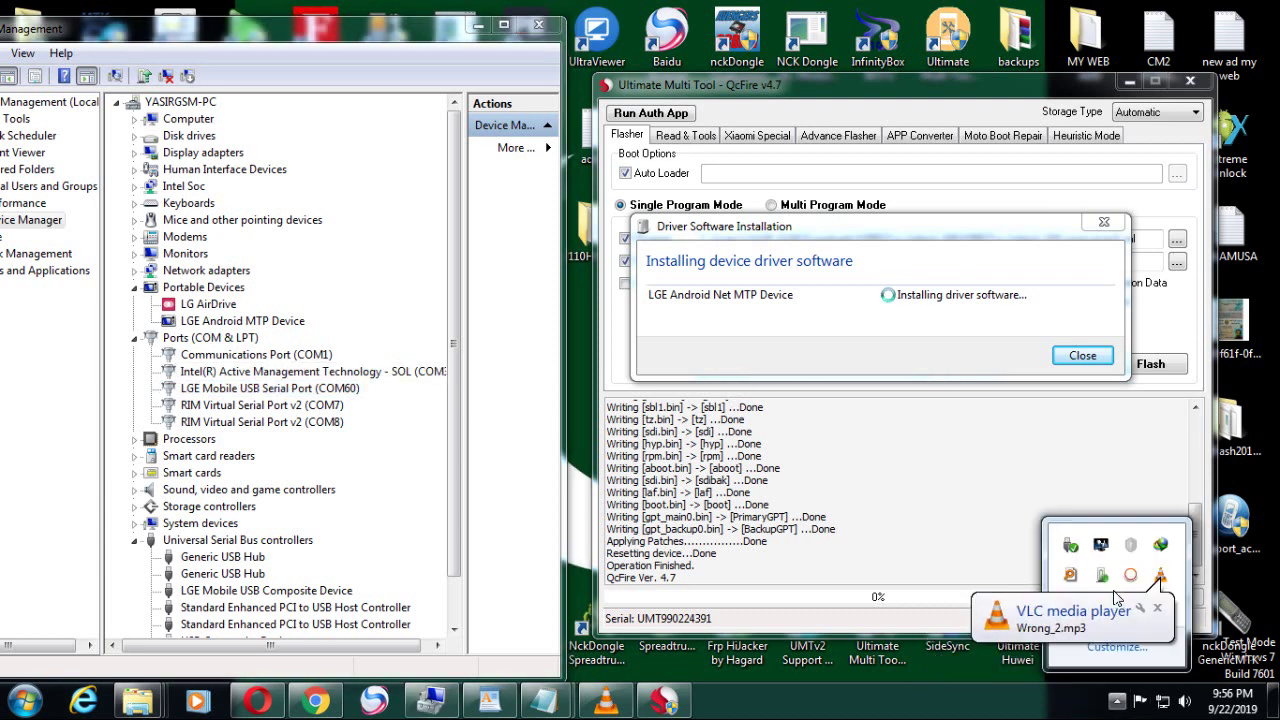
click(1130, 575)
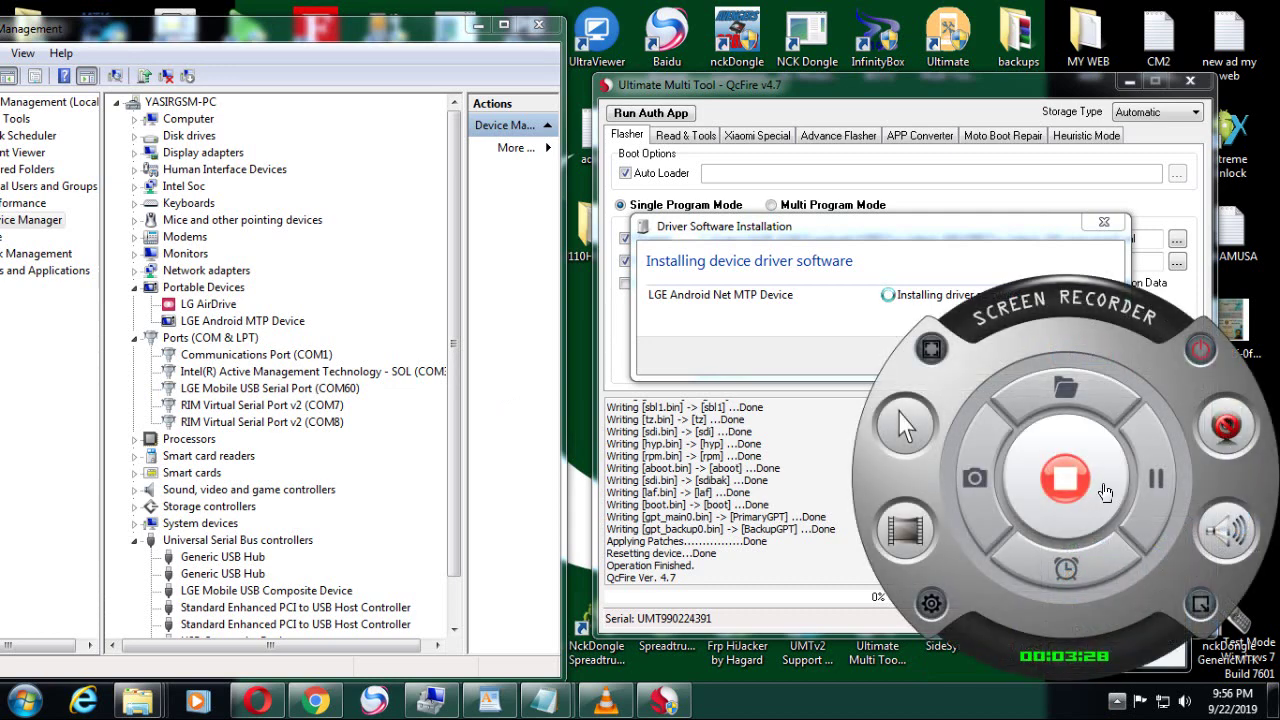